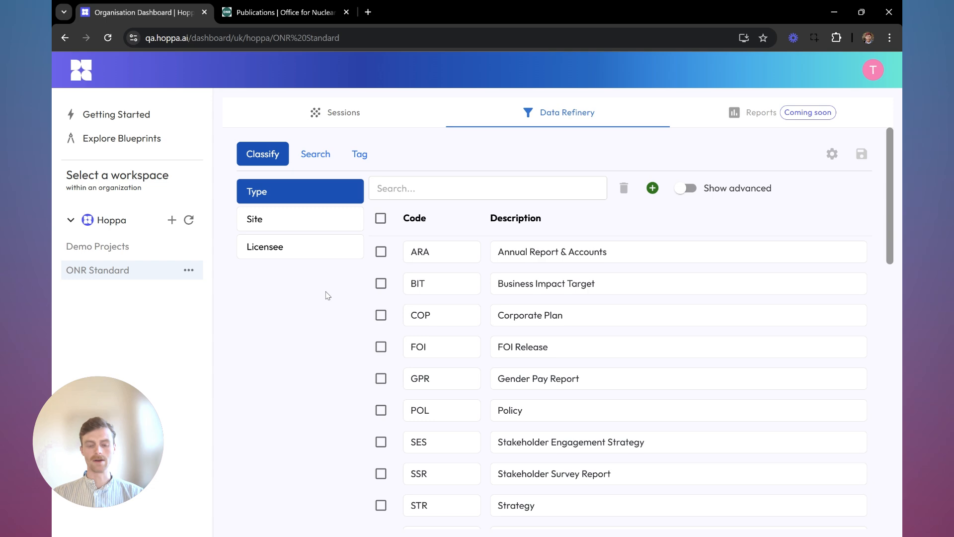
- Switch to the Office for Nuclear Regulation publications page and open its Publication search
{"action": "left_click", "coordinate": [301, 19]}
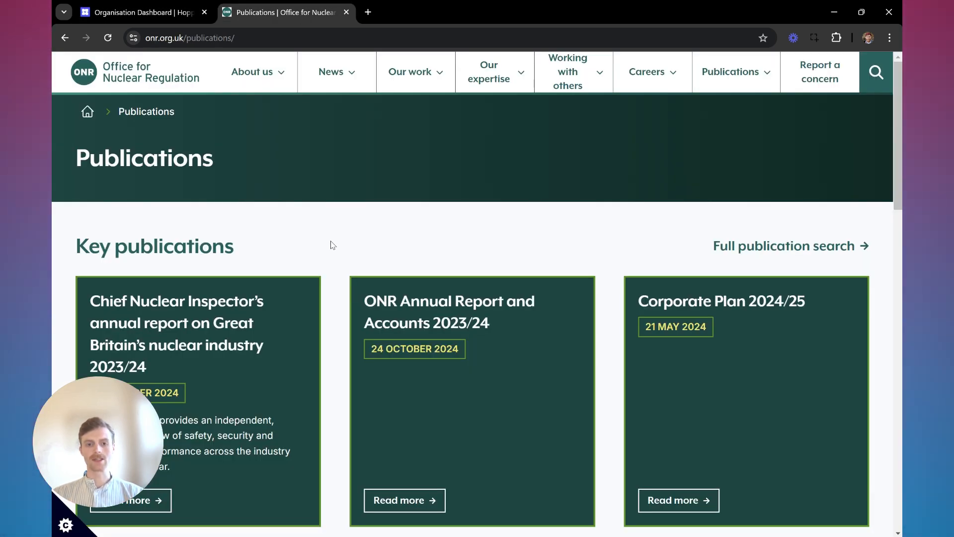
{"action": "scroll", "coordinate": [332, 245], "scroll_direction": "down", "scroll_amount": 2}
{"action": "scroll", "coordinate": [333, 246], "scroll_direction": "down", "scroll_amount": 7}
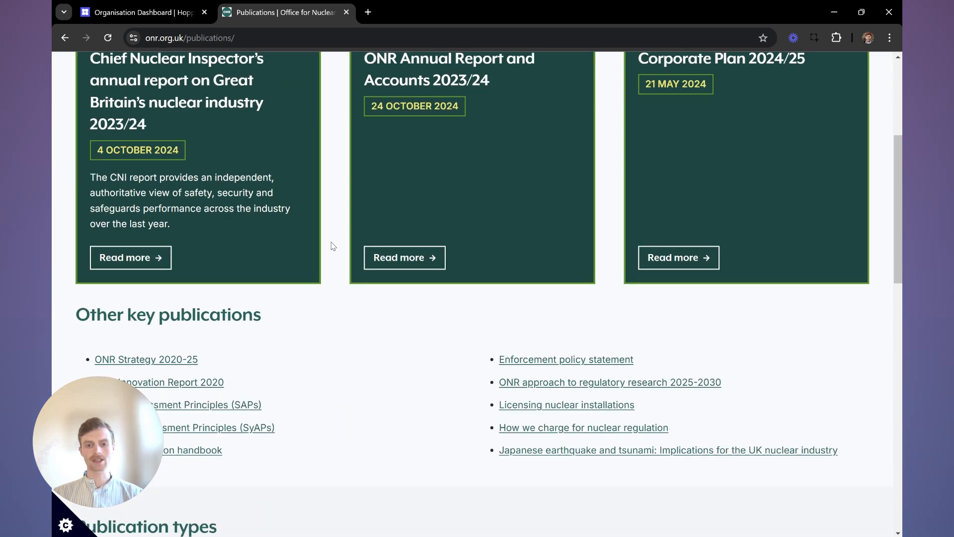
{"action": "scroll", "coordinate": [332, 246], "scroll_direction": "down", "scroll_amount": 3}
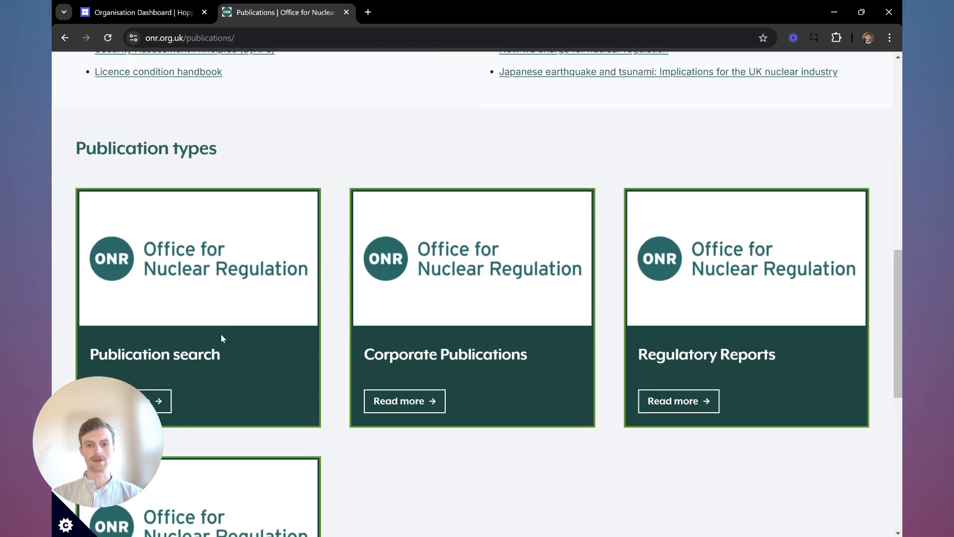
{"action": "left_click", "coordinate": [188, 364]}
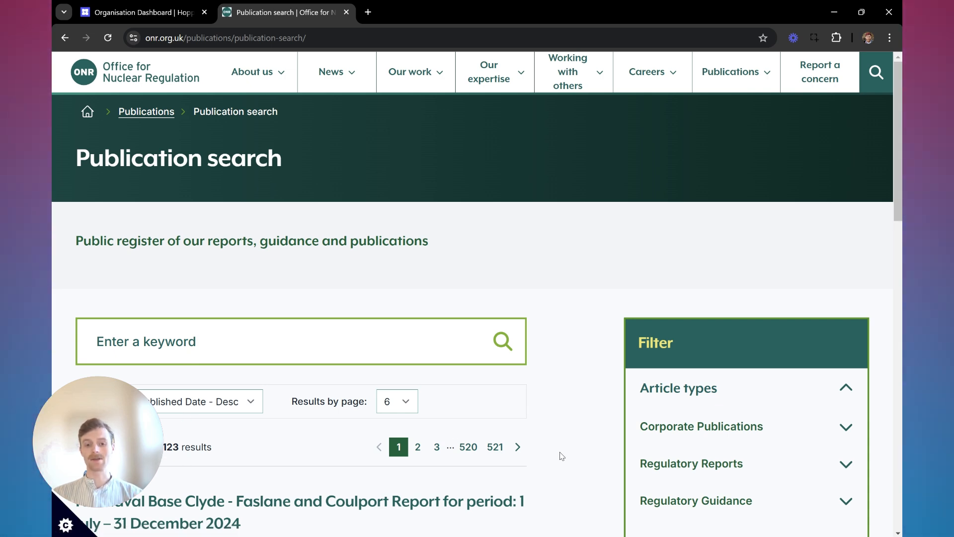
- Examine the publication search filters, including the Corporate Publications and Regulatory Reports article types and the Licensees list
{"action": "scroll", "coordinate": [562, 456], "scroll_direction": "down", "scroll_amount": 3}
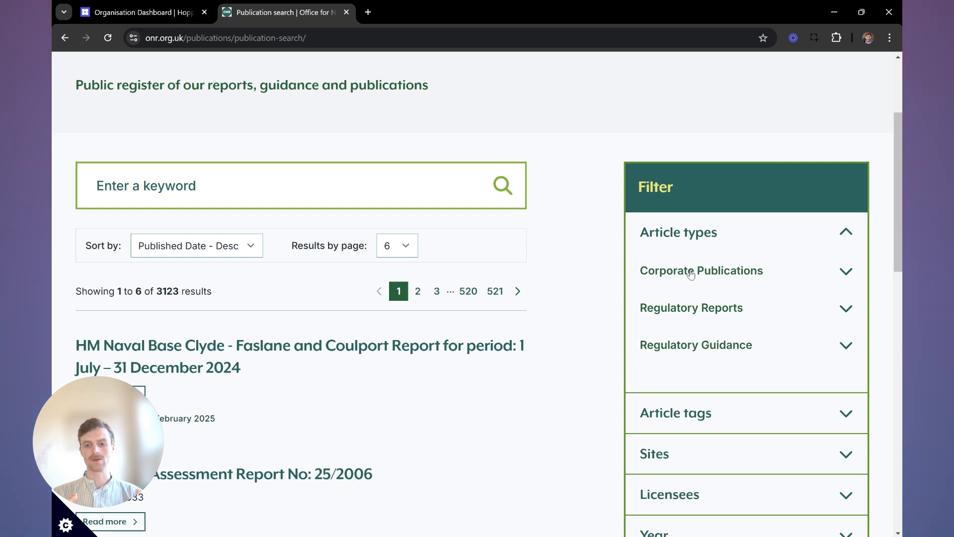
{"action": "left_click", "coordinate": [691, 275]}
{"action": "left_click", "coordinate": [691, 274]}
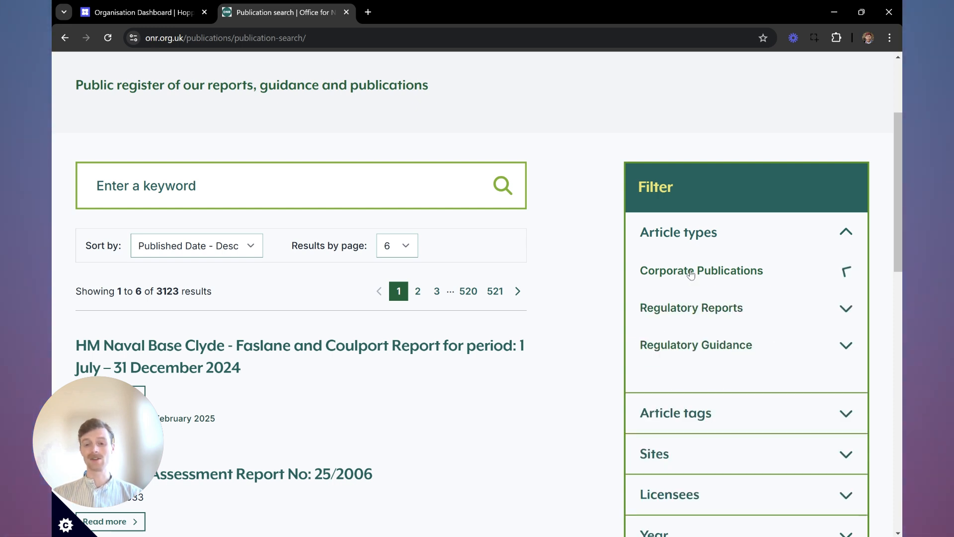
{"action": "left_click", "coordinate": [709, 312]}
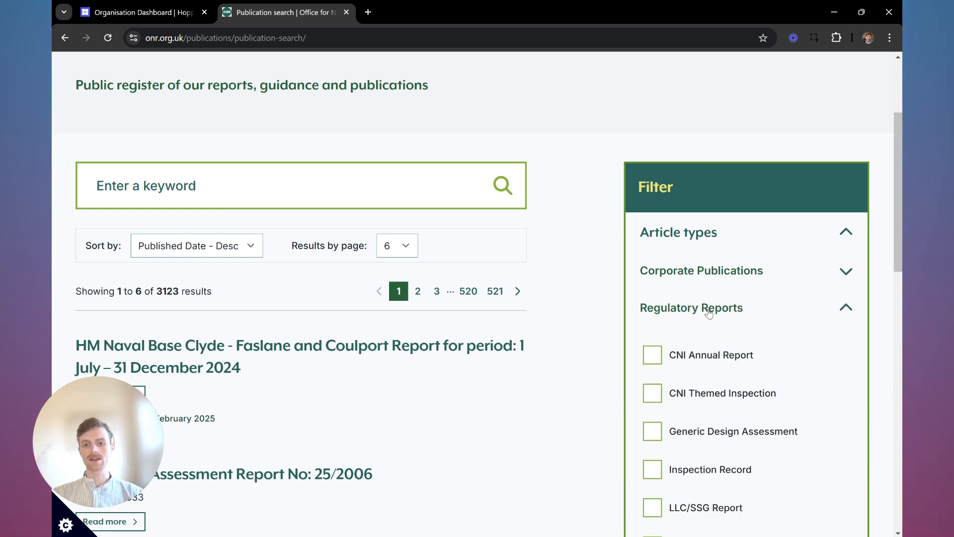
{"action": "left_click", "coordinate": [709, 311]}
{"action": "scroll", "coordinate": [709, 311], "scroll_direction": "down", "scroll_amount": 3}
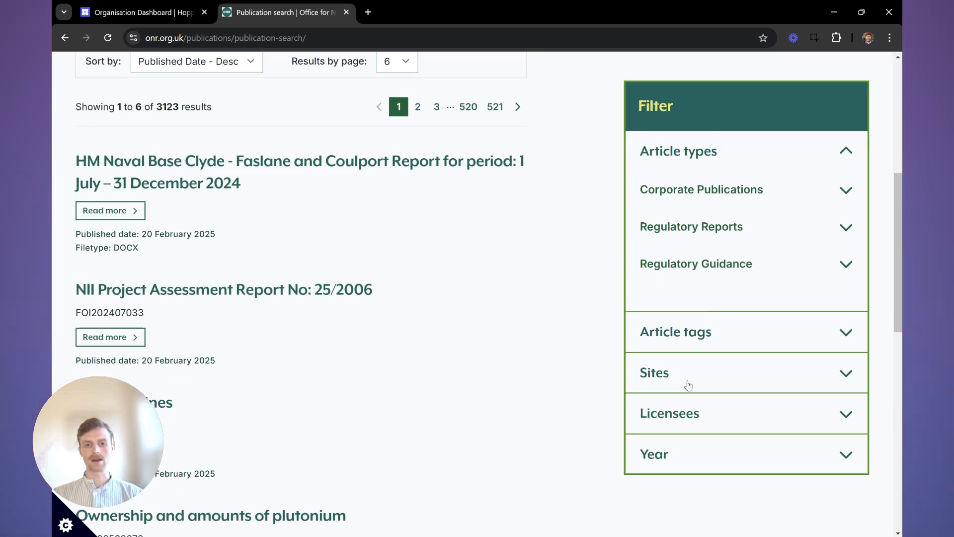
{"action": "left_click", "coordinate": [686, 414]}
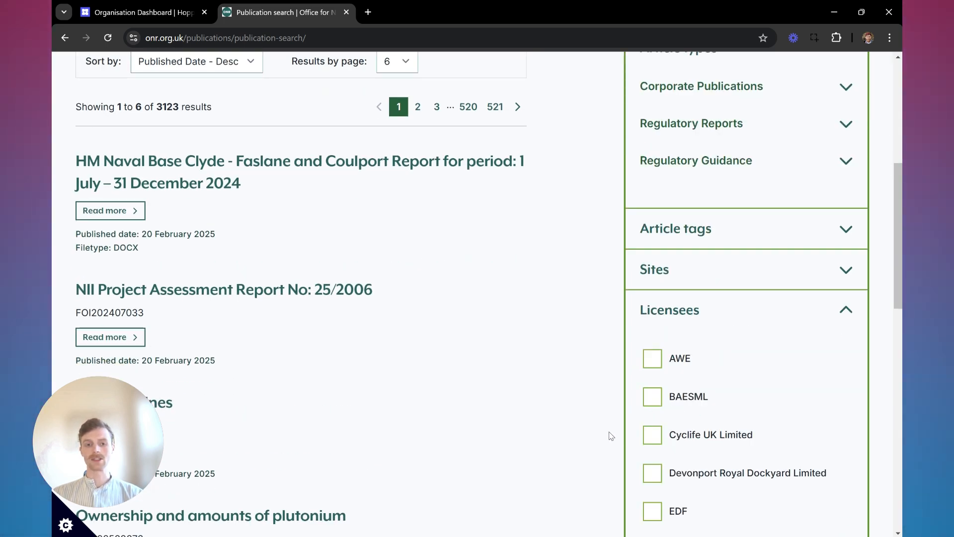
{"action": "scroll", "coordinate": [572, 436], "scroll_direction": "up", "scroll_amount": 7}
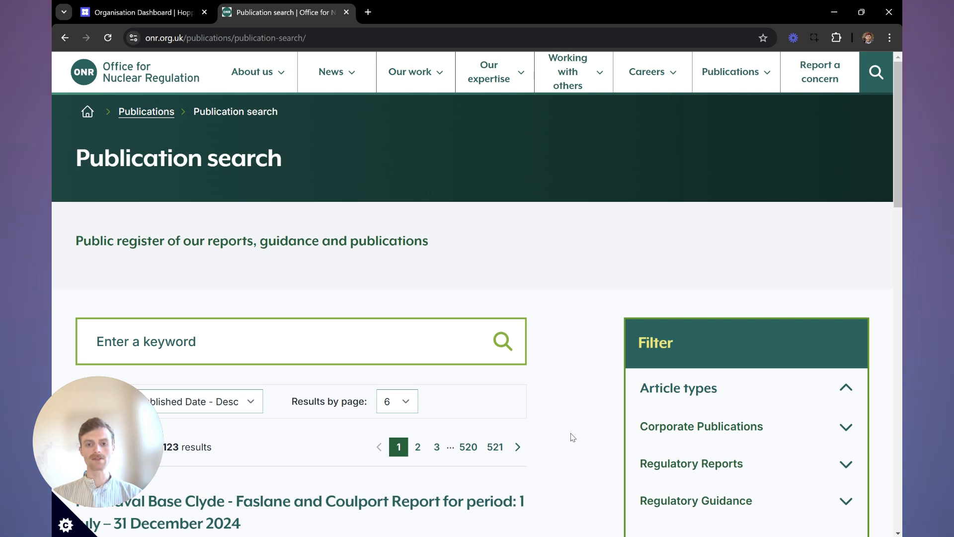
- Switch to Hoppa and review the ONR Standard workspace's Site and Licensee classifications, search queries and tags
{"action": "left_click", "coordinate": [161, 16]}
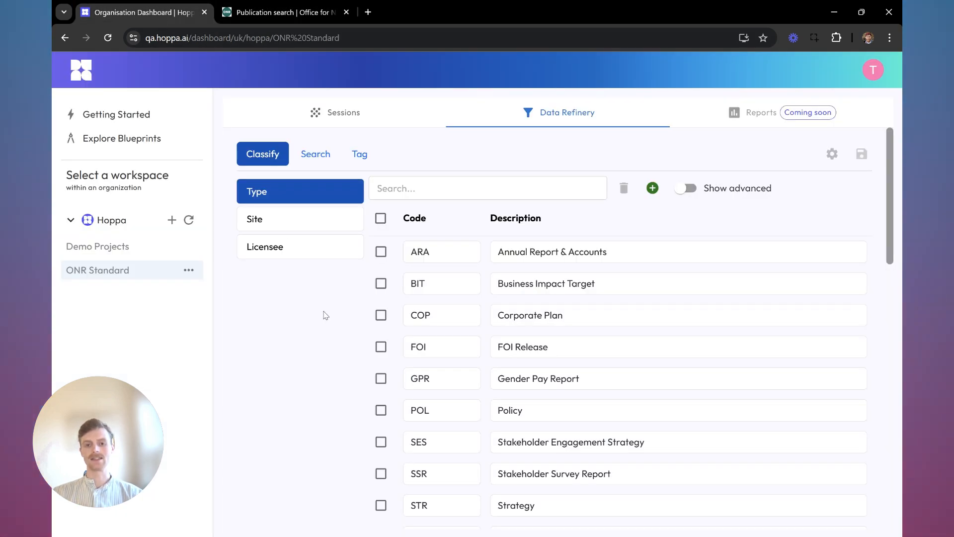
{"action": "left_click", "coordinate": [318, 224]}
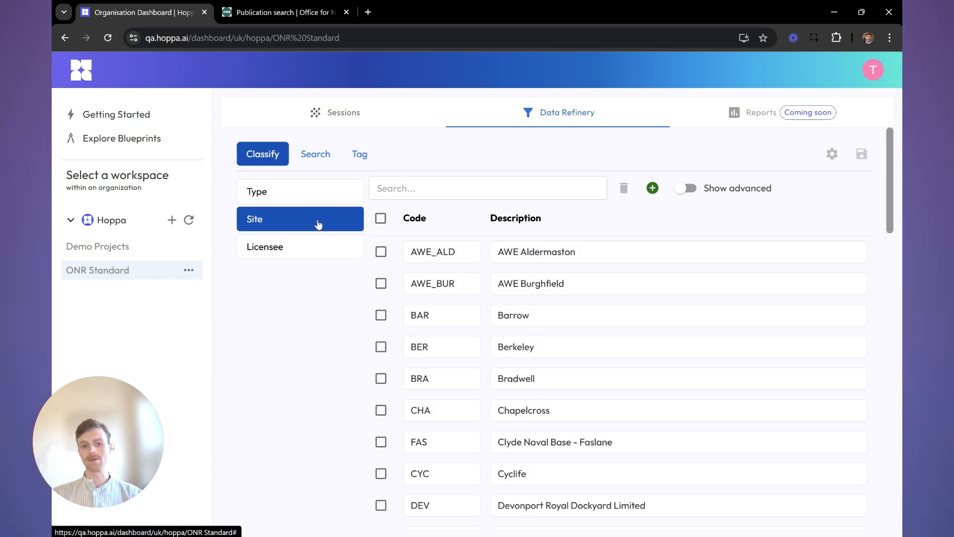
{"action": "left_click", "coordinate": [309, 246]}
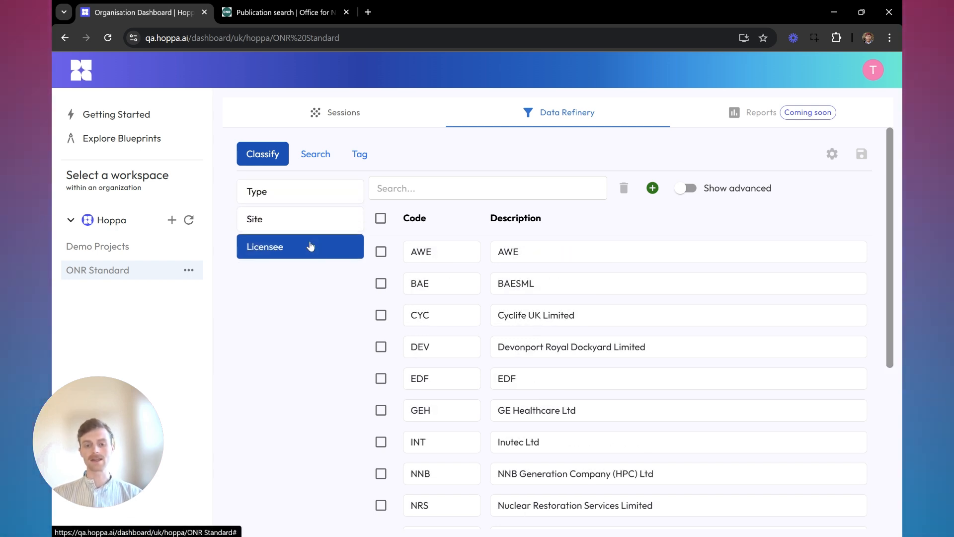
{"action": "left_click", "coordinate": [315, 155]}
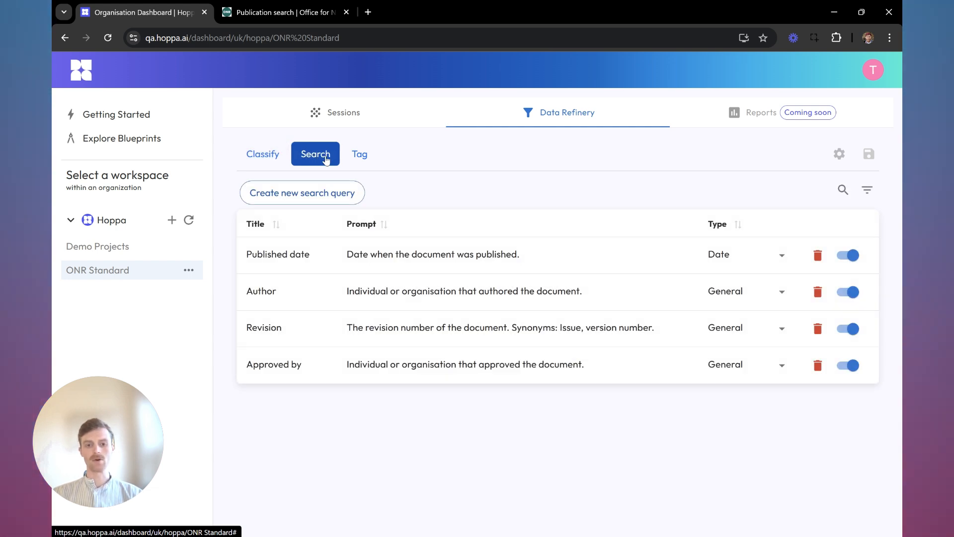
{"action": "left_click", "coordinate": [365, 158]}
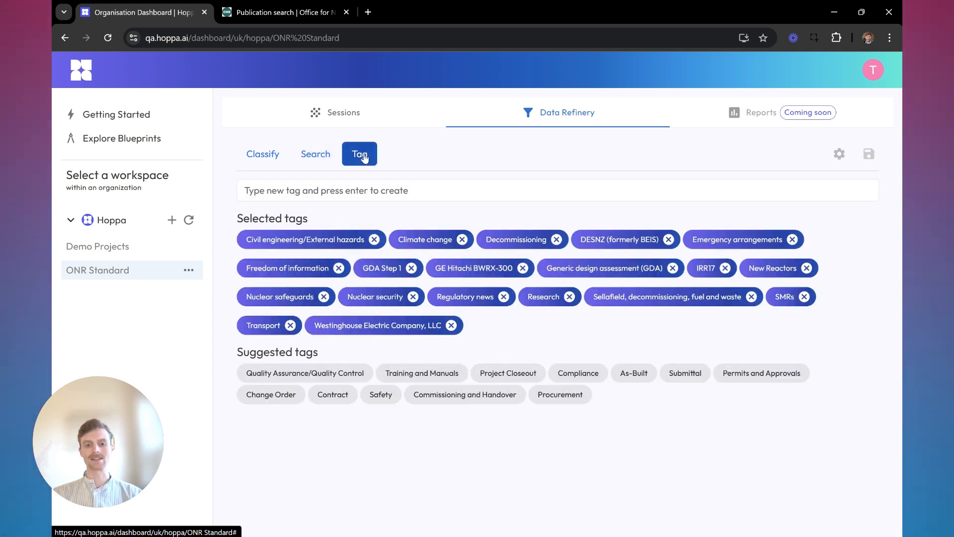
- Create a new session named ONR Demo in the ONR Standard workspace
{"action": "left_click", "coordinate": [351, 115]}
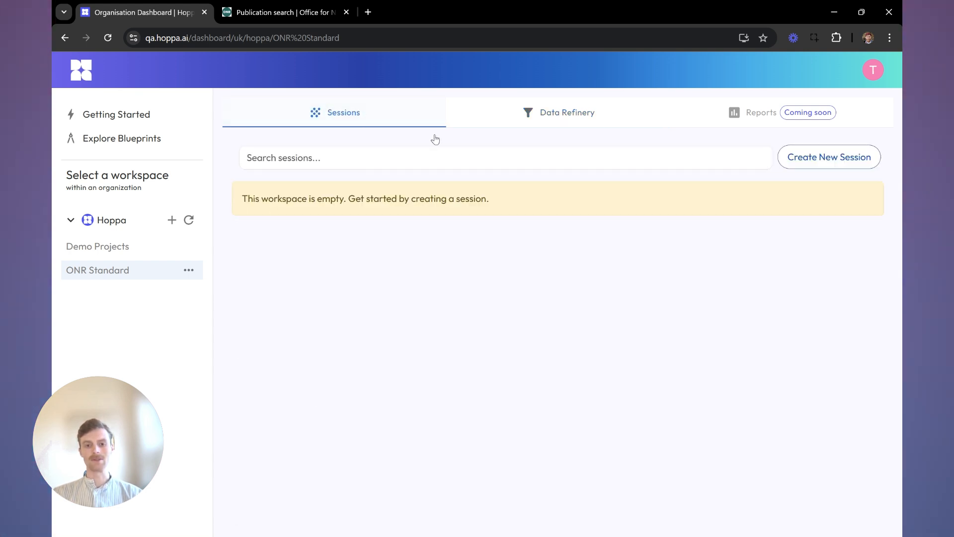
{"action": "left_click", "coordinate": [814, 157]}
{"action": "type", "text": "ON"}
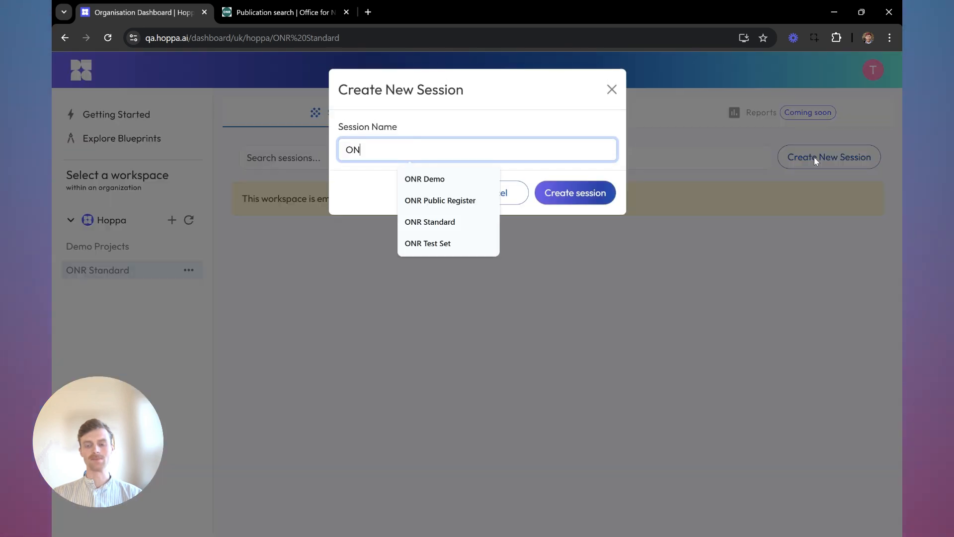
{"action": "type", "text": "R Demo"}
{"action": "key", "text": "Return"}
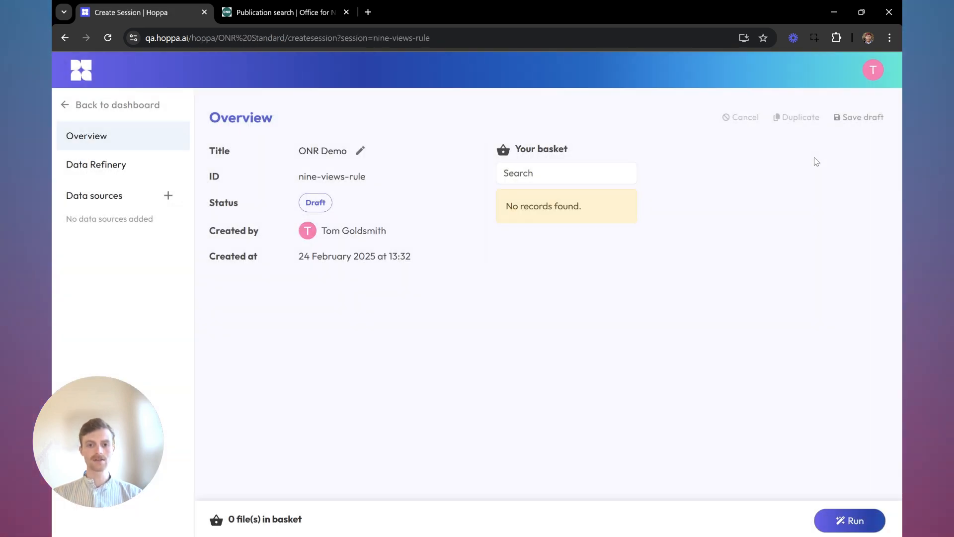
- Add Microsoft SharePoint as a data source for the session
{"action": "left_click", "coordinate": [168, 197]}
{"action": "left_click", "coordinate": [601, 213]}
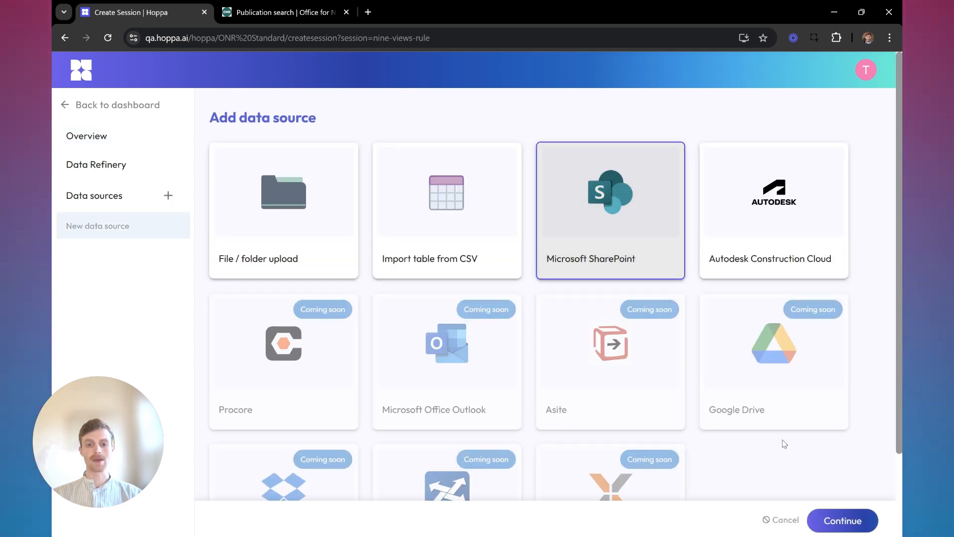
{"action": "left_click", "coordinate": [829, 510]}
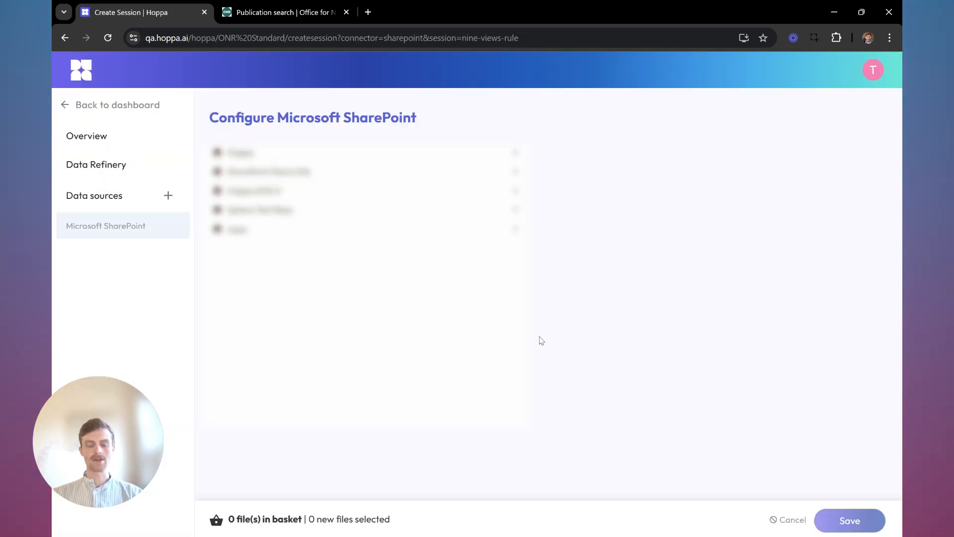
- Expand the SharePoint demo site's document folders down to the sample documents and select the ONR folder
{"action": "left_click", "coordinate": [496, 173]}
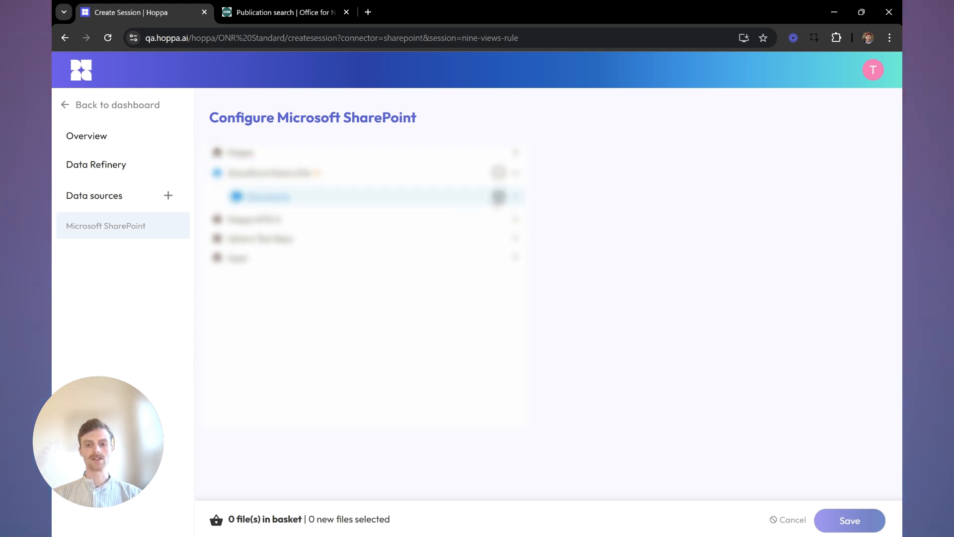
{"action": "left_click", "coordinate": [498, 199]}
{"action": "left_click", "coordinate": [498, 198]}
{"action": "left_click", "coordinate": [475, 199]}
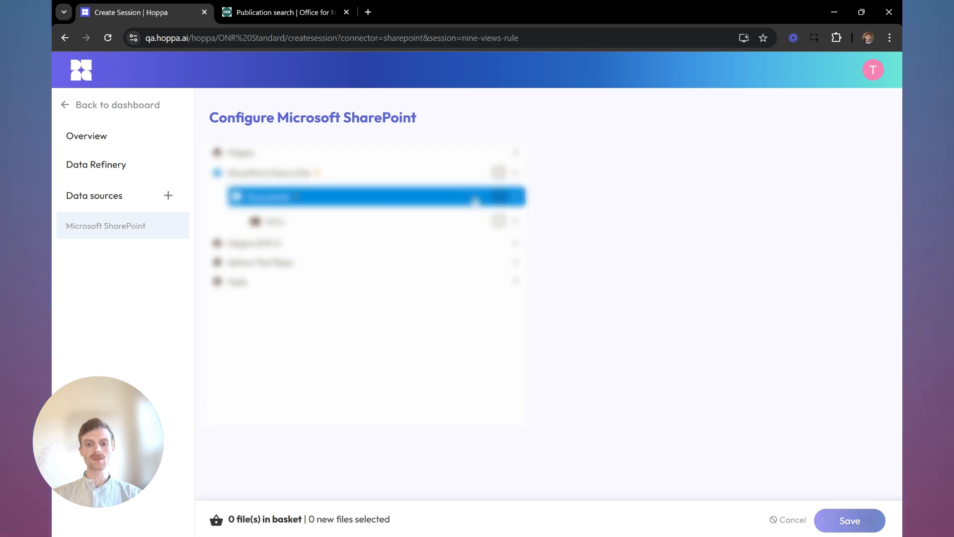
{"action": "left_click", "coordinate": [476, 220]}
{"action": "left_click", "coordinate": [478, 244]}
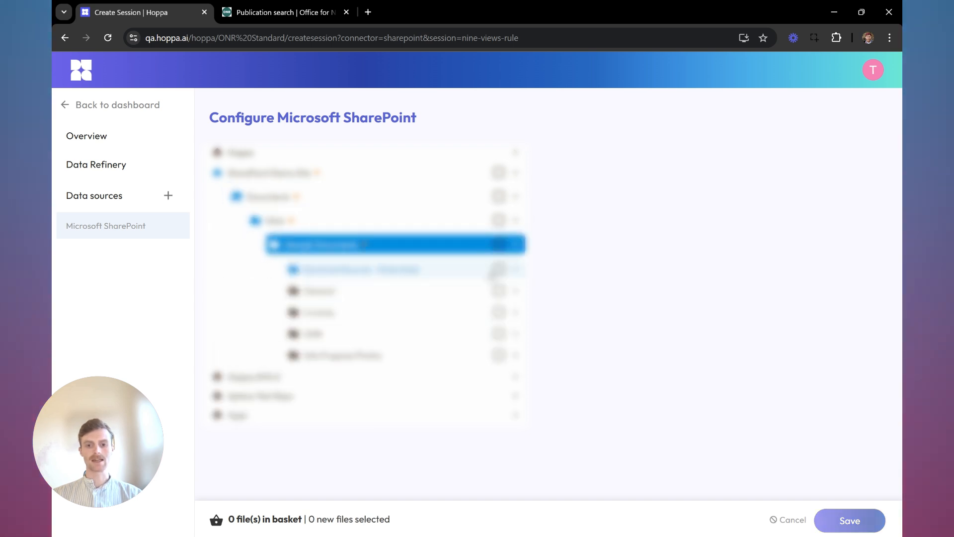
{"action": "left_click", "coordinate": [499, 333]}
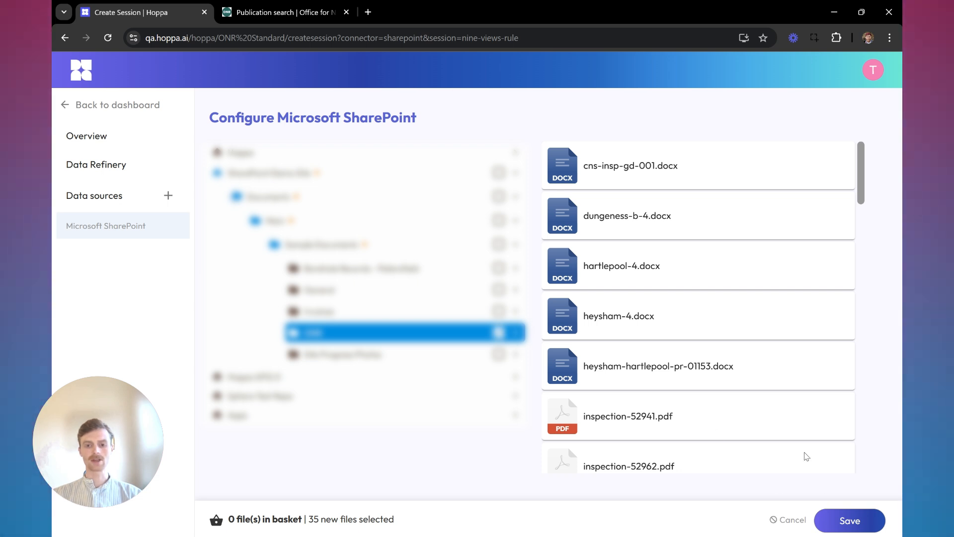
- Look through the selected SharePoint files and save them to the session's basket
{"action": "scroll", "coordinate": [806, 456], "scroll_direction": "down", "scroll_amount": 5}
{"action": "scroll", "coordinate": [806, 456], "scroll_direction": "down", "scroll_amount": 4}
{"action": "scroll", "coordinate": [804, 454], "scroll_direction": "up", "scroll_amount": 8}
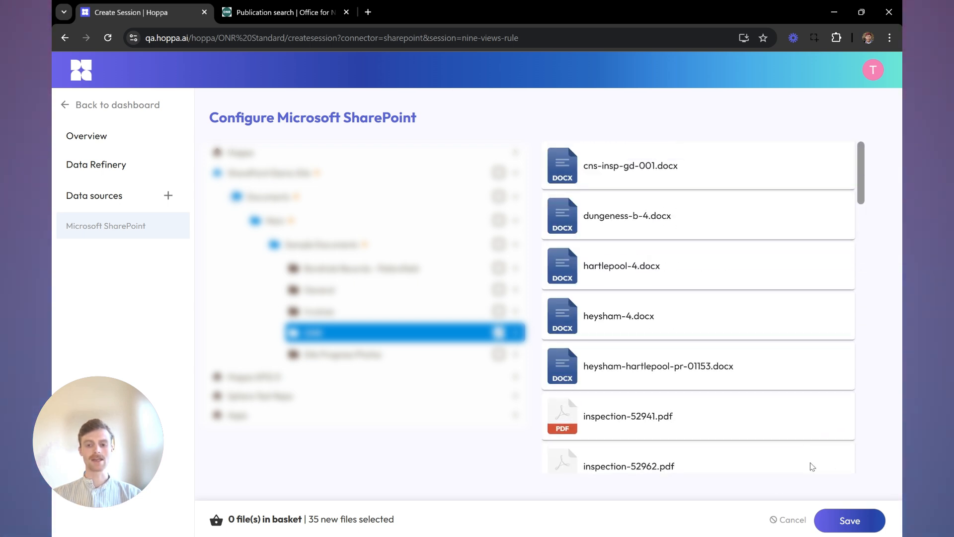
{"action": "left_click", "coordinate": [848, 531]}
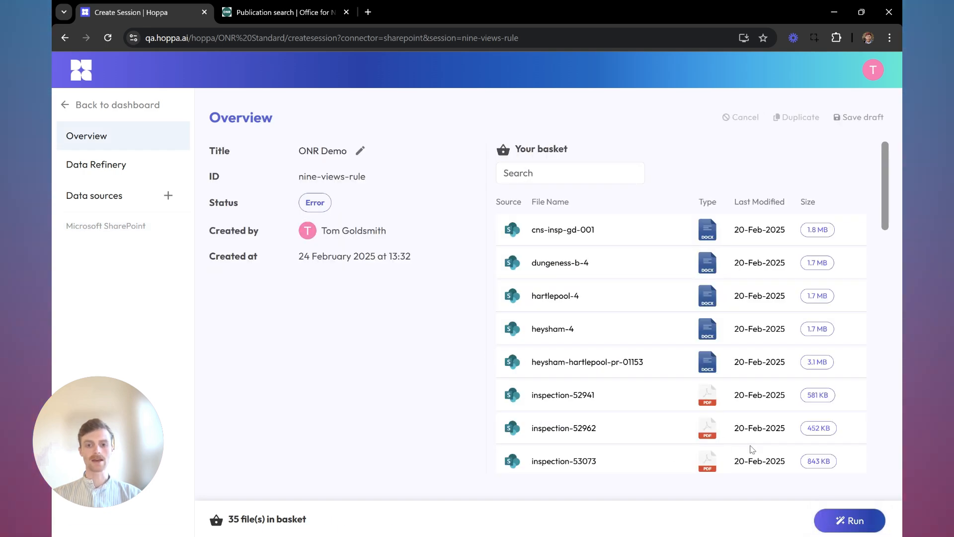
- Run the ONR Demo session on the files in the basket and open its results from the dashboard
{"action": "left_click", "coordinate": [845, 520]}
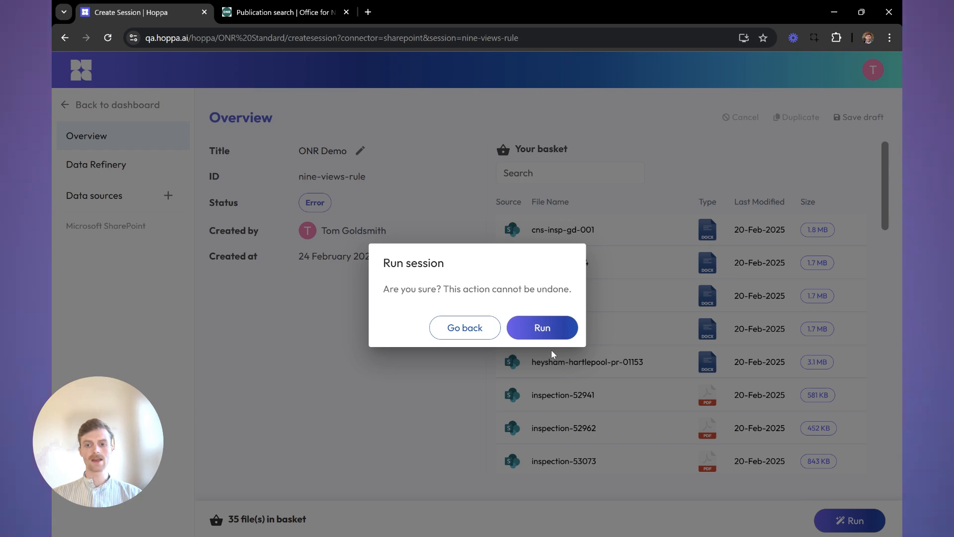
{"action": "left_click", "coordinate": [533, 330]}
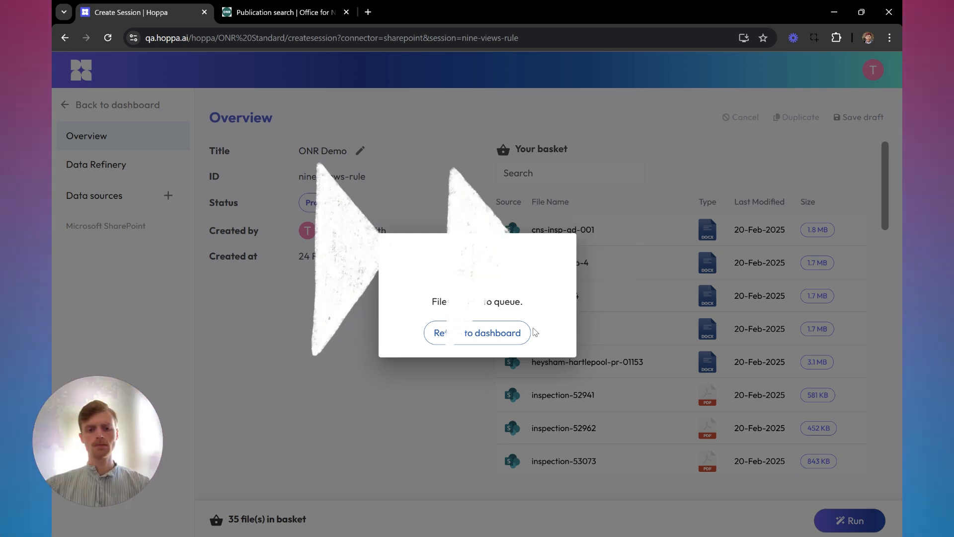
{"action": "left_click", "coordinate": [490, 332]}
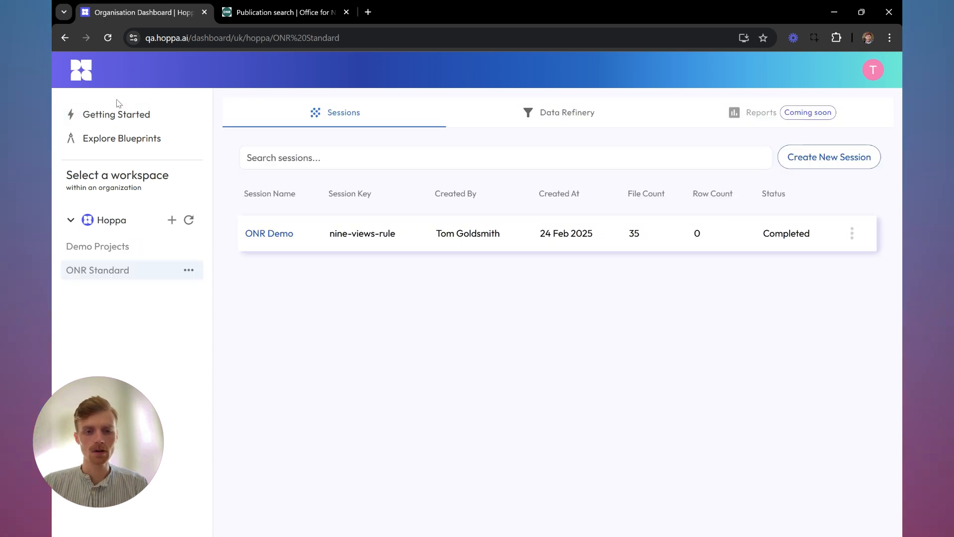
{"action": "left_click", "coordinate": [451, 238]}
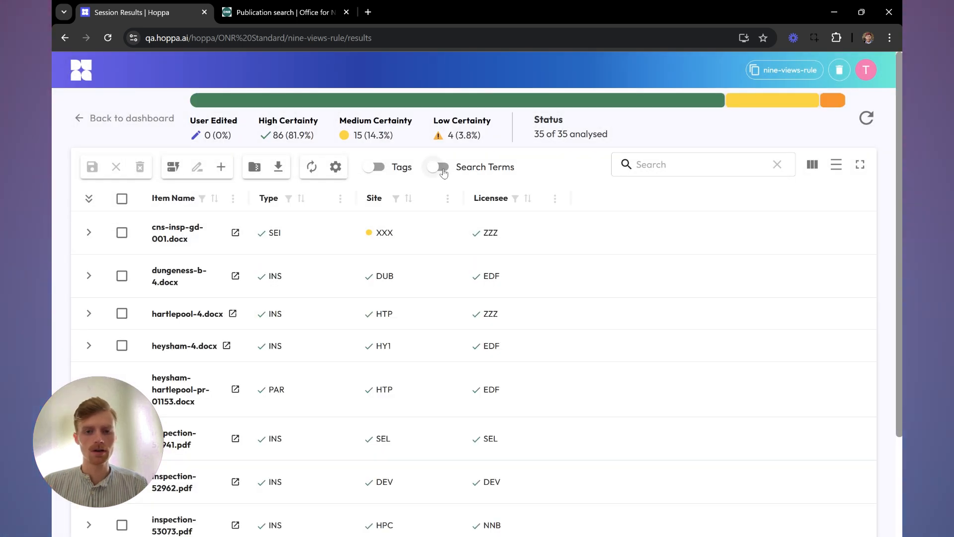
- Show the search terms in the results table and narrow the Published date and Author columns
{"action": "left_click", "coordinate": [440, 167]}
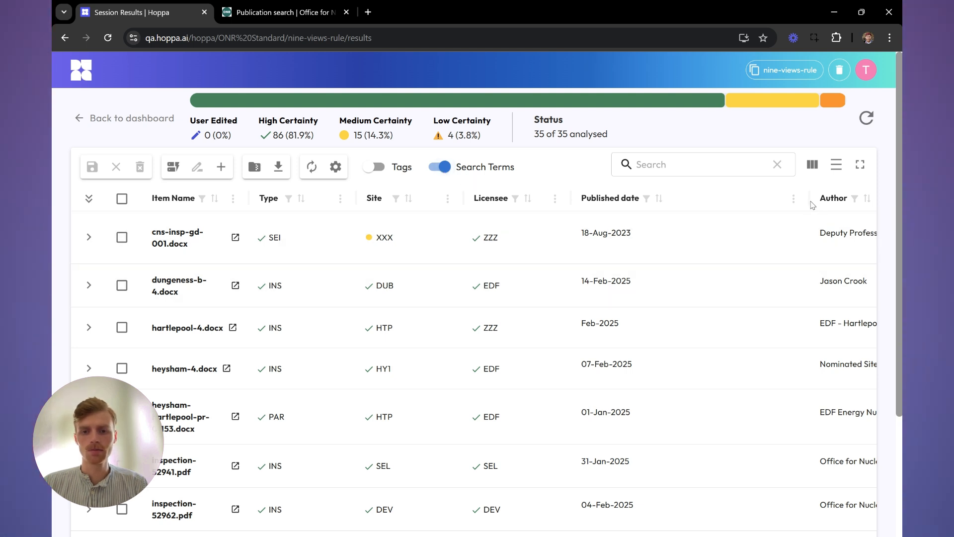
{"action": "left_click_drag", "start_coordinate": [811, 204], "coordinate": [702, 210]}
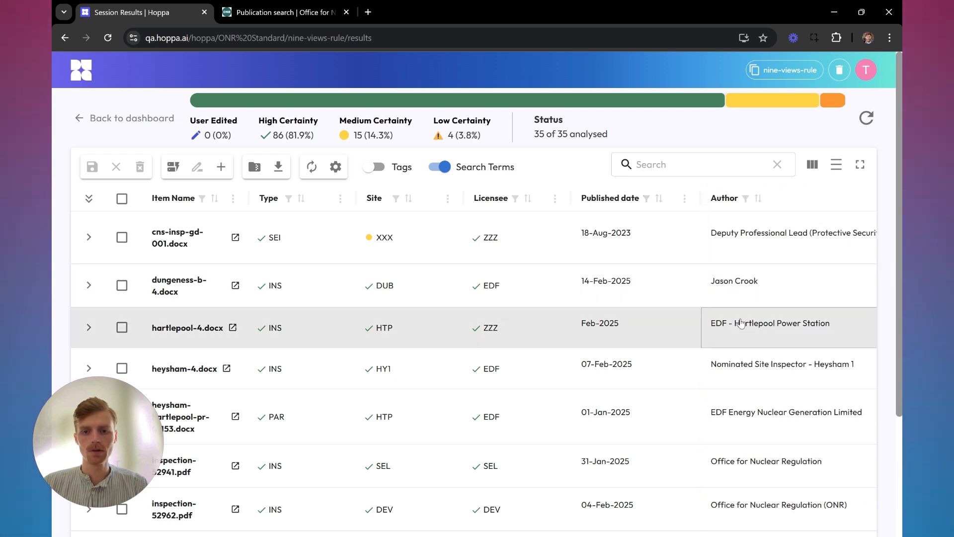
{"action": "scroll", "coordinate": [736, 325], "scroll_direction": "right", "scroll_amount": 5}
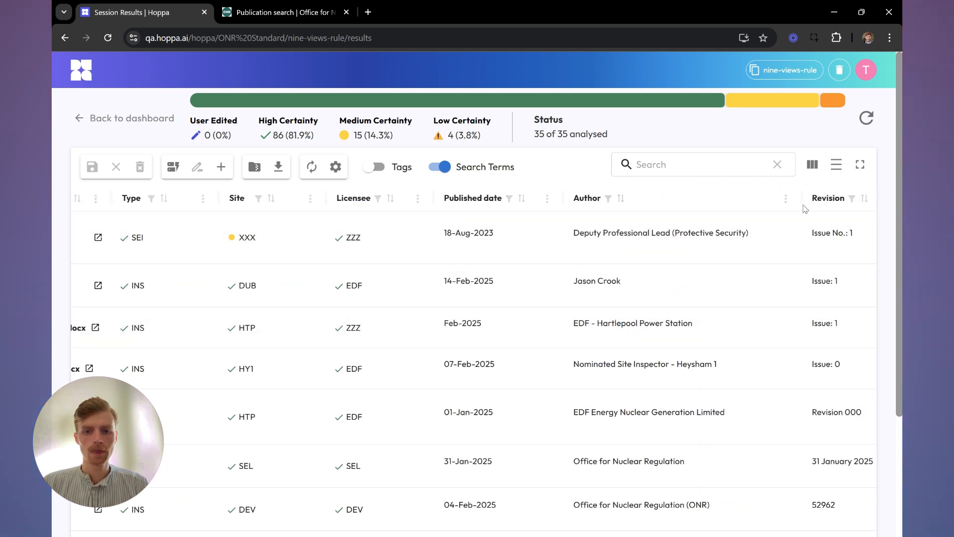
{"action": "left_click_drag", "start_coordinate": [793, 198], "coordinate": [694, 199]}
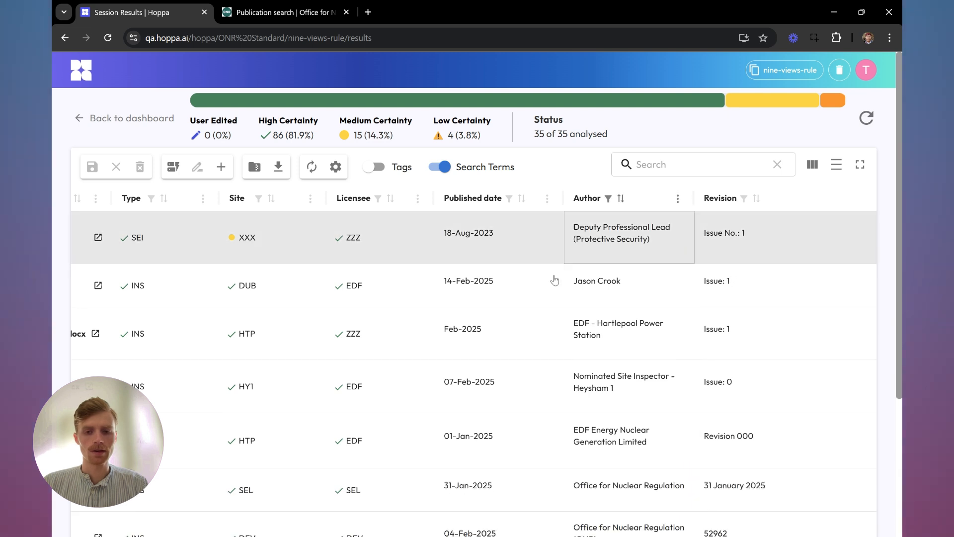
{"action": "scroll", "coordinate": [554, 280], "scroll_direction": "left", "scroll_amount": 5}
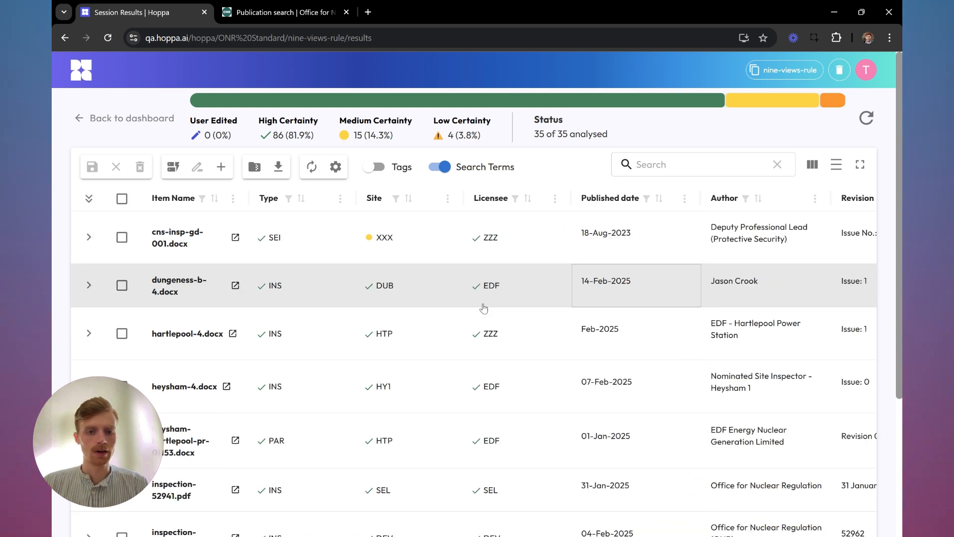
- Read the document summary of cns-insp-gd-001.docx in the results table and collapse it again
{"action": "left_click", "coordinate": [88, 238]}
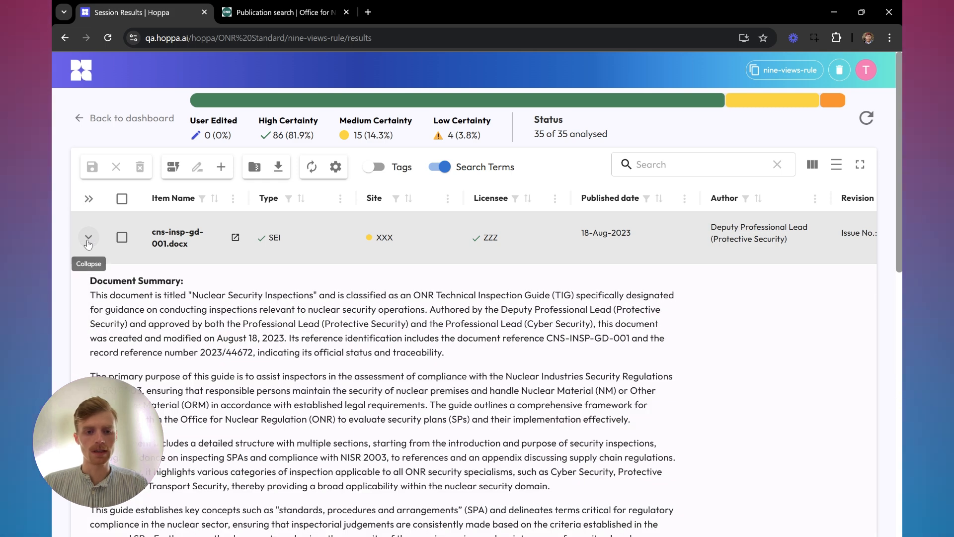
{"action": "left_click", "coordinate": [88, 242]}
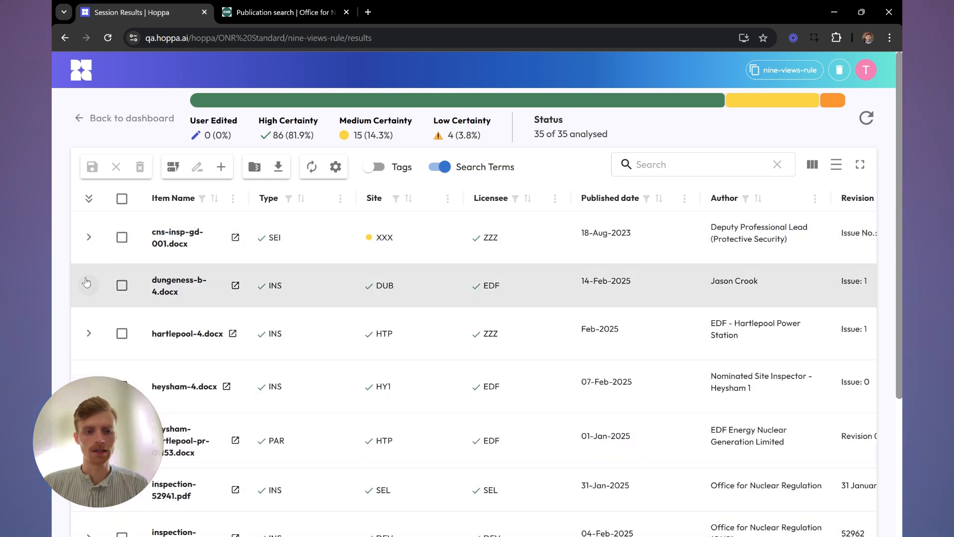
{"action": "left_click", "coordinate": [87, 282]}
{"action": "left_click", "coordinate": [86, 283]}
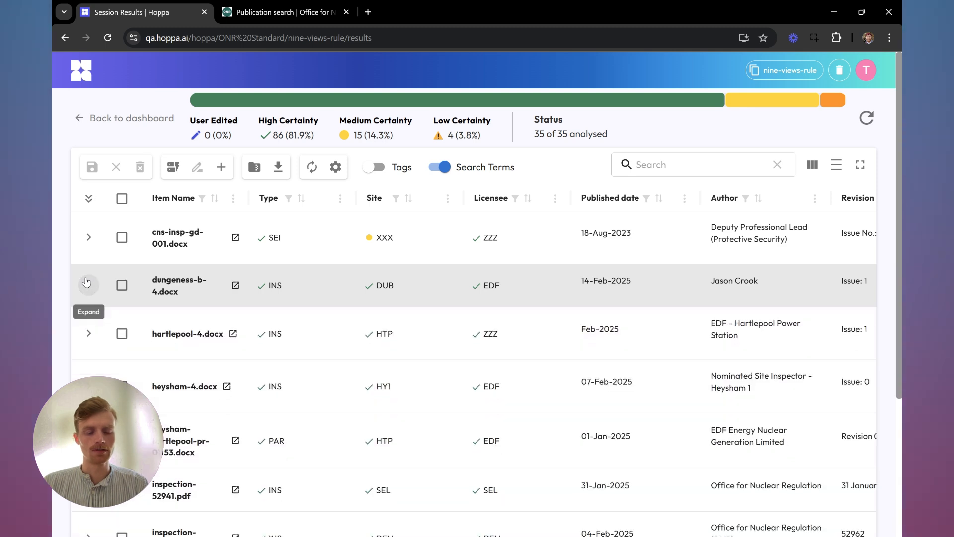
- View the source document of cns-insp-gd-001.docx in Word, return to the Hoppa session results and check its Type classification
{"action": "left_click", "coordinate": [235, 237]}
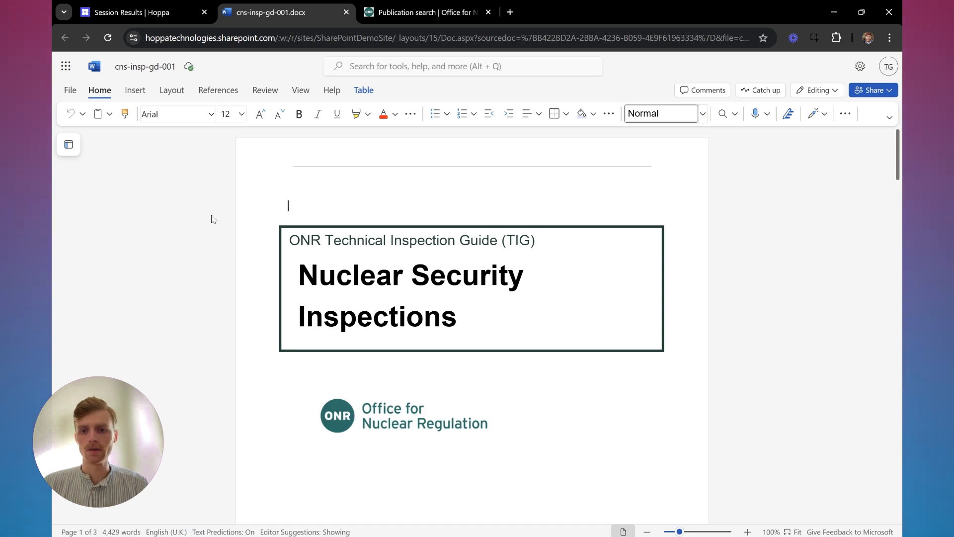
{"action": "left_click", "coordinate": [157, 13]}
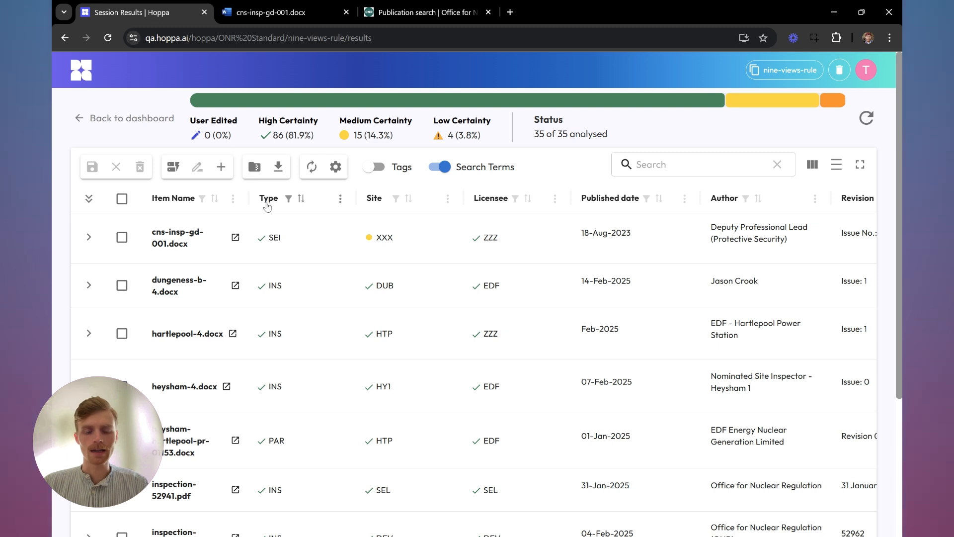
{"action": "left_click", "coordinate": [291, 241]}
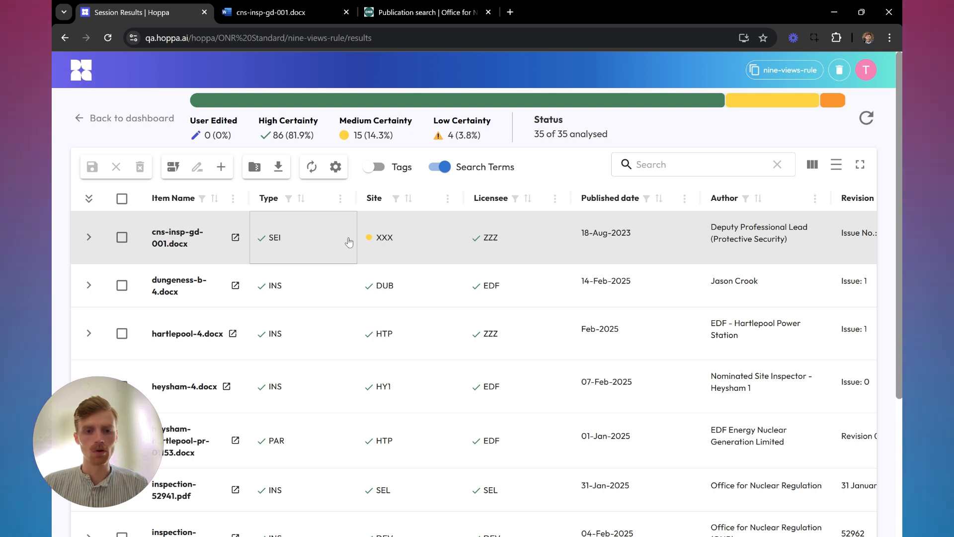
- Filter the results to low-certainty items, read the reason for transport-pr-01156.docx's uncertain licensee and look through the remaining metadata columns
{"action": "left_click", "coordinate": [456, 122]}
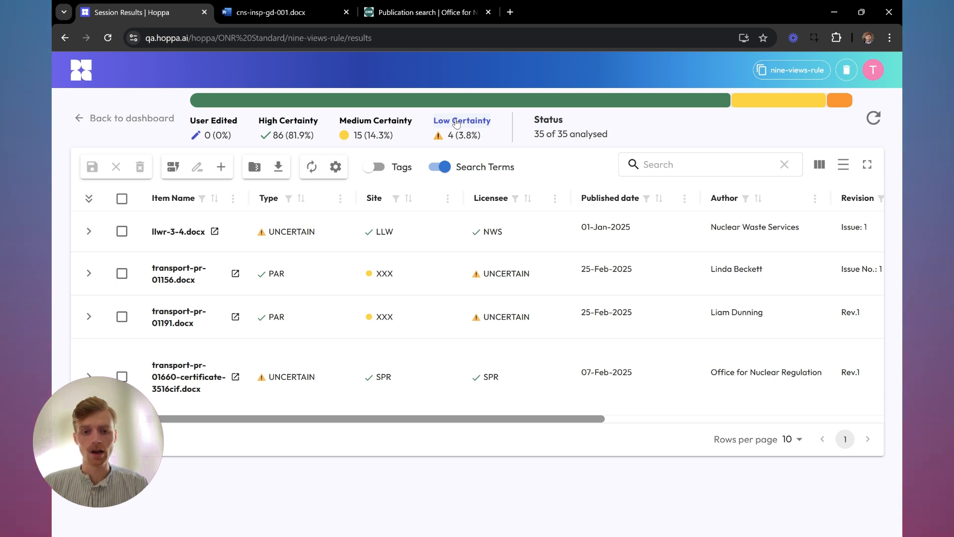
{"action": "mouse_move", "coordinate": [477, 280]}
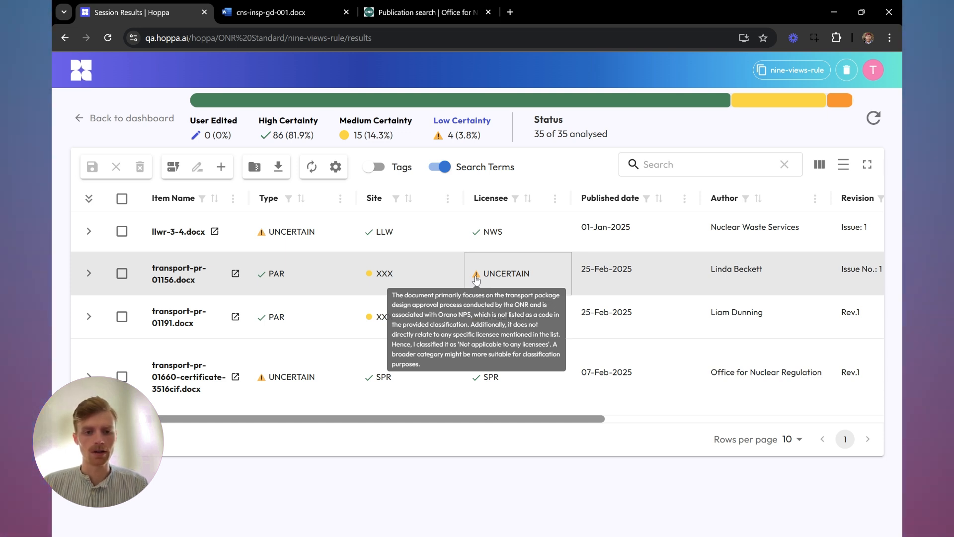
{"action": "scroll", "coordinate": [646, 287], "scroll_direction": "right", "scroll_amount": 2}
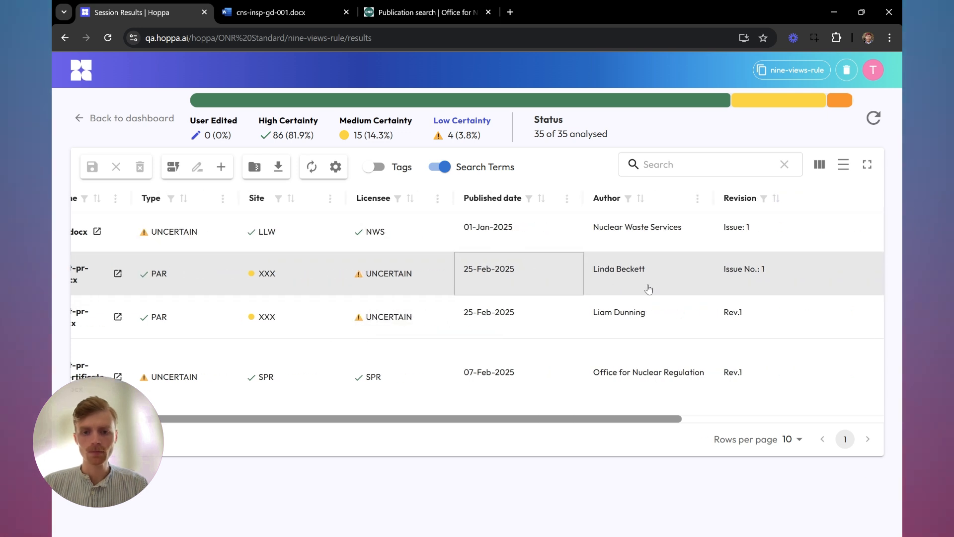
{"action": "scroll", "coordinate": [648, 289], "scroll_direction": "right", "scroll_amount": 4}
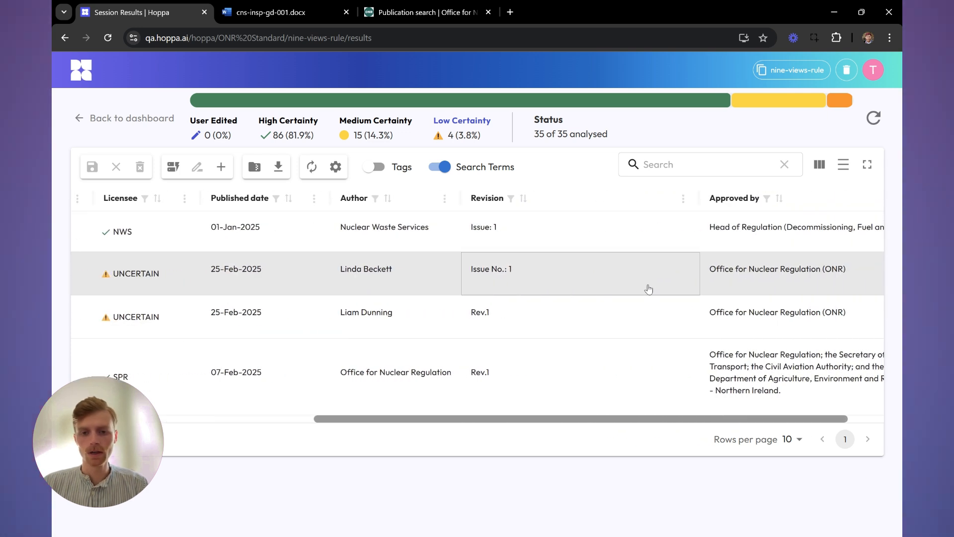
{"action": "scroll", "coordinate": [649, 289], "scroll_direction": "right", "scroll_amount": 1}
- Set the Licensee of transport-pr-01156.docx to "XXX - Not applicable to any licensees"
{"action": "scroll", "coordinate": [648, 289], "scroll_direction": "left", "scroll_amount": 7}
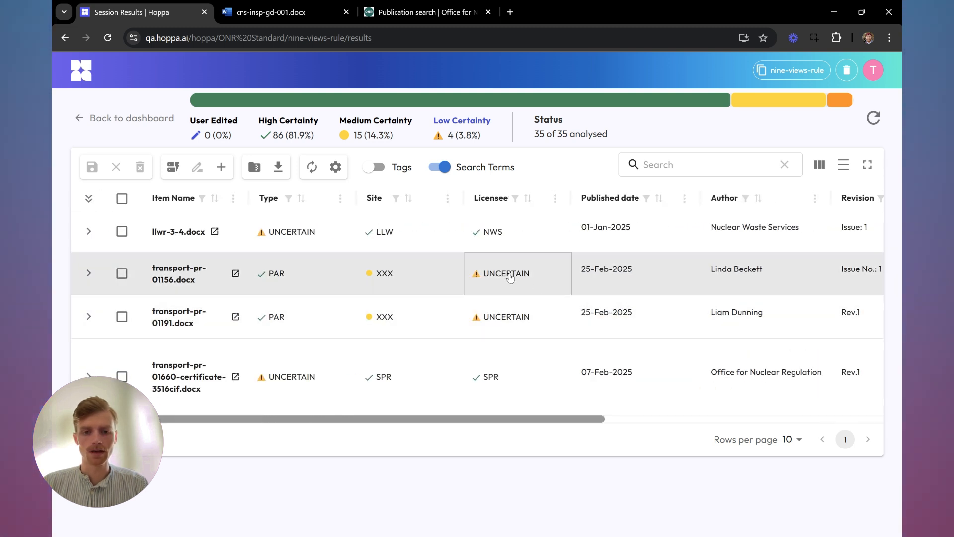
{"action": "double_click", "coordinate": [510, 277]}
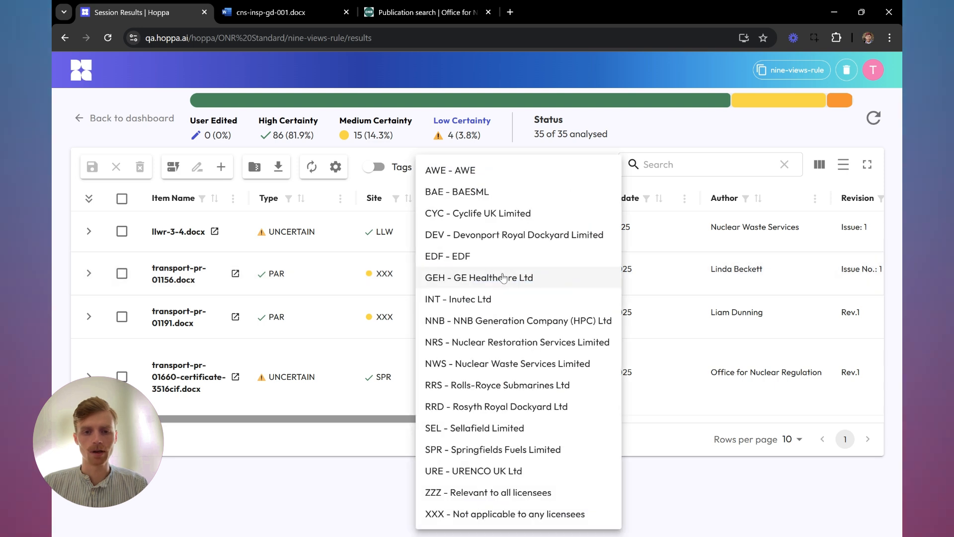
{"action": "left_click", "coordinate": [483, 517]}
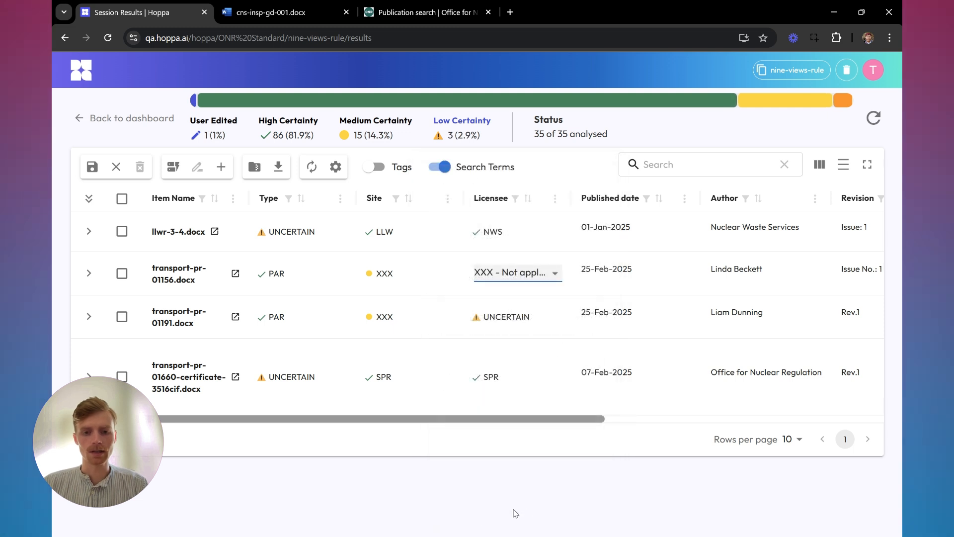